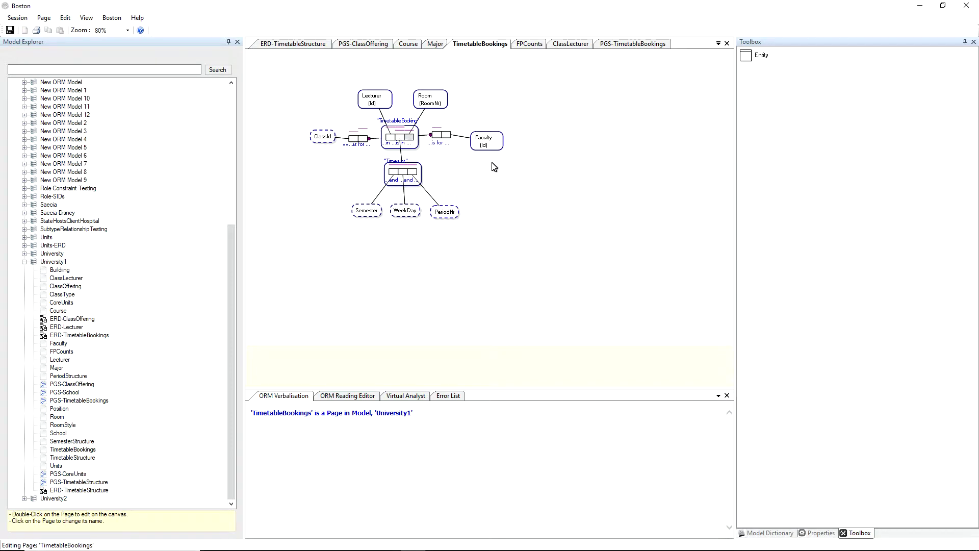
Step: Morph the Lecturer entity type on the TimetableBookings page to the Lecturer ORM diagram
left_click(376, 95)
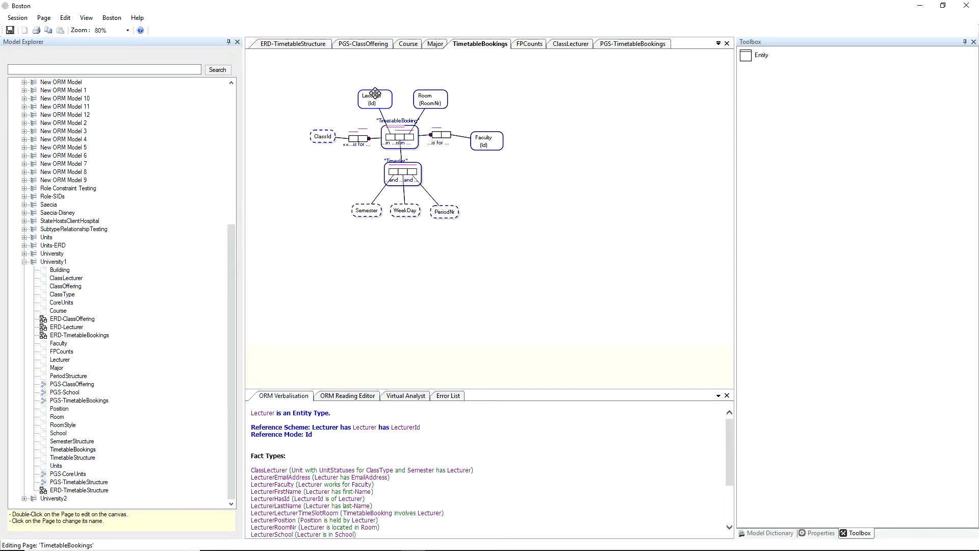
right_click(378, 95)
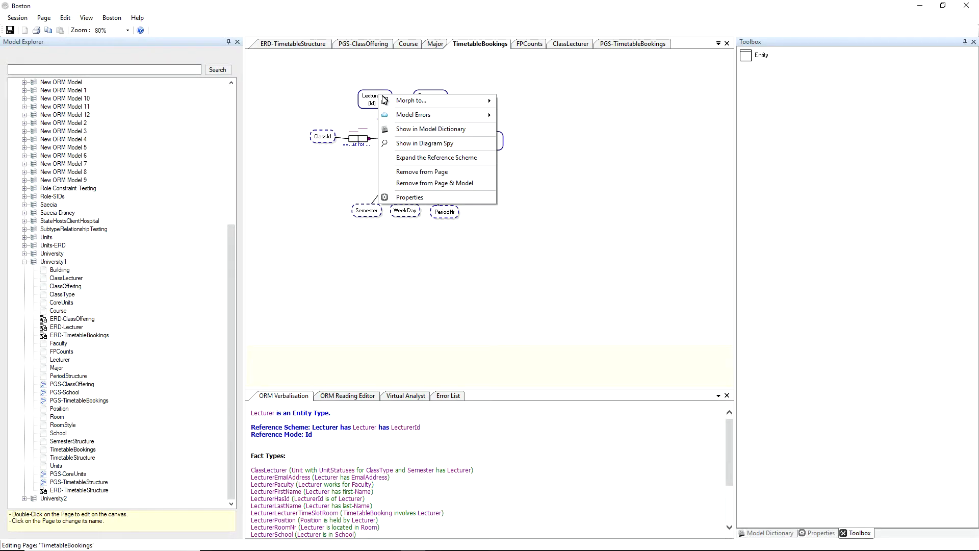
mouse_move(403, 102)
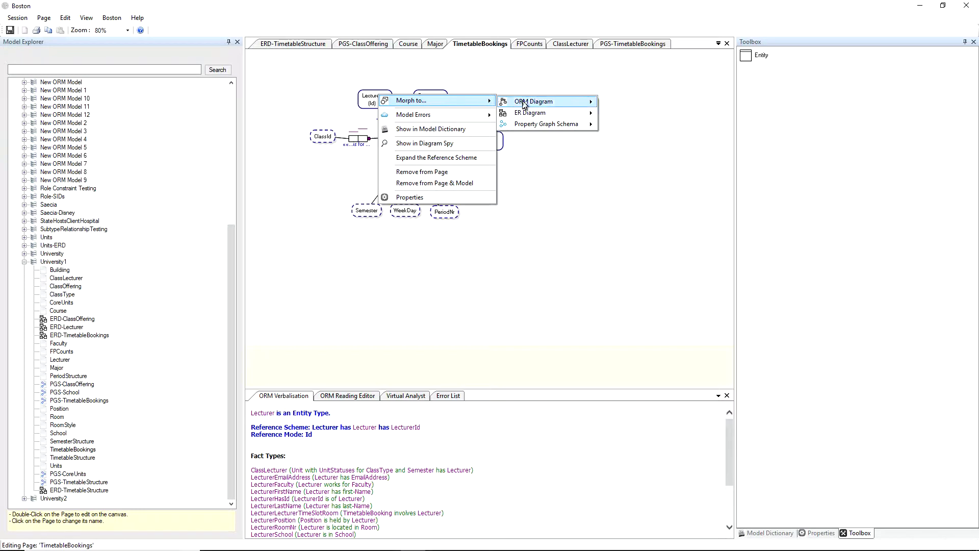
mouse_move(536, 104)
left_click(627, 114)
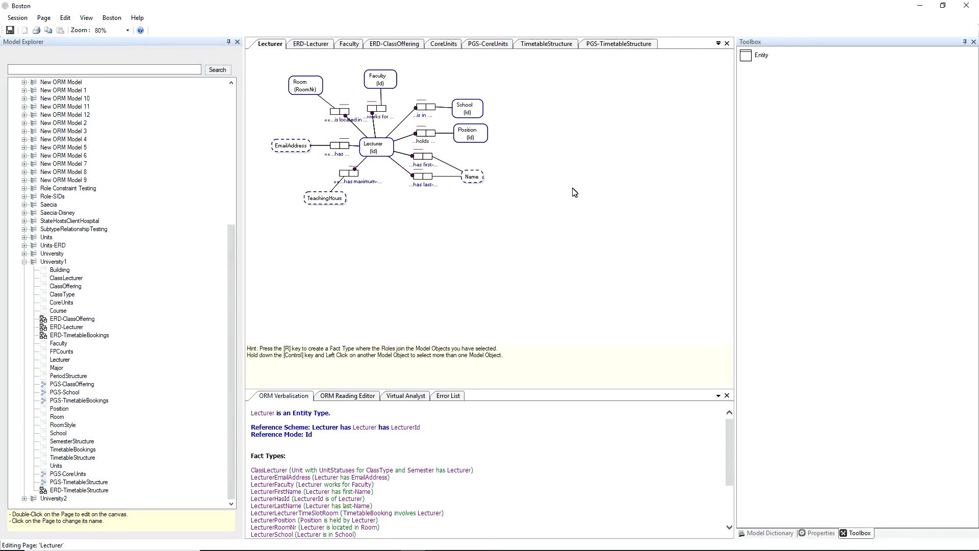
left_click(556, 213)
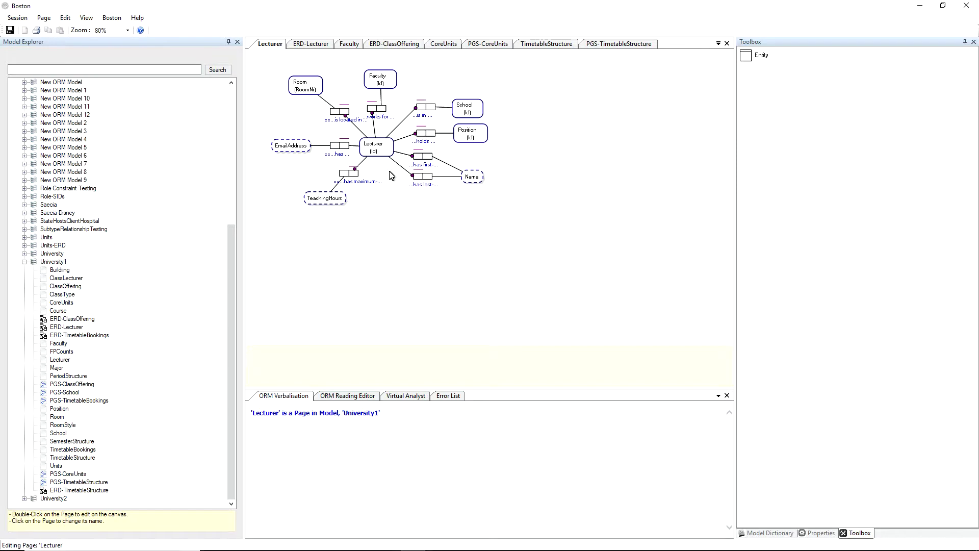
Step: Morph the Lecturer entity type to the ERD-Lecturer entity relationship diagram
left_click(384, 148)
right_click(383, 147)
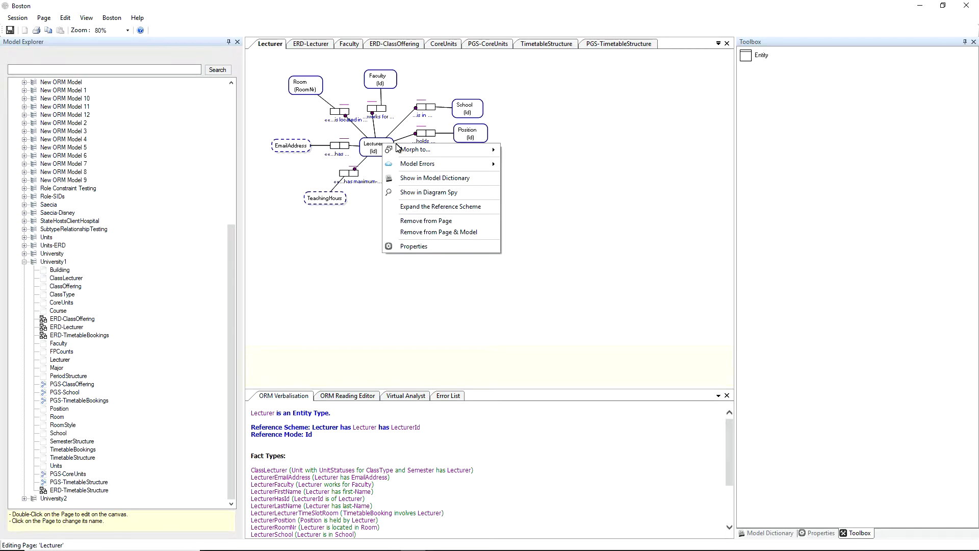
mouse_move(419, 149)
mouse_move(534, 164)
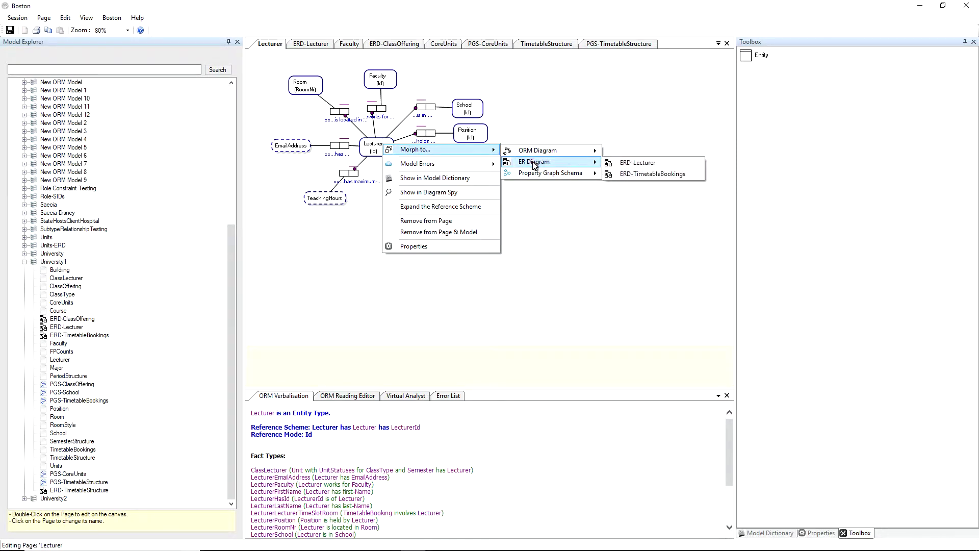
left_click(619, 163)
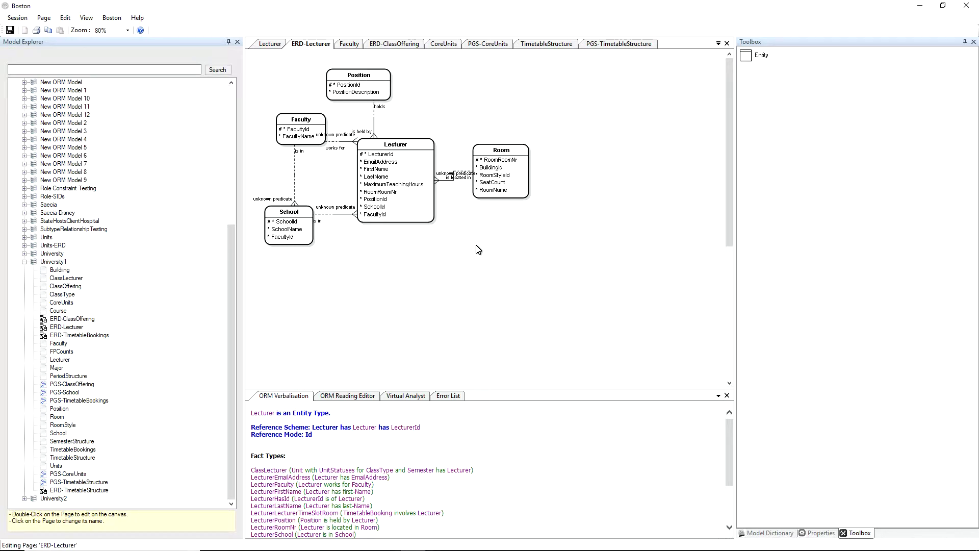
Step: Morph the Lecturer entity in the ER diagram to the PGS-TimetableBookings property graph schema
left_click(406, 145)
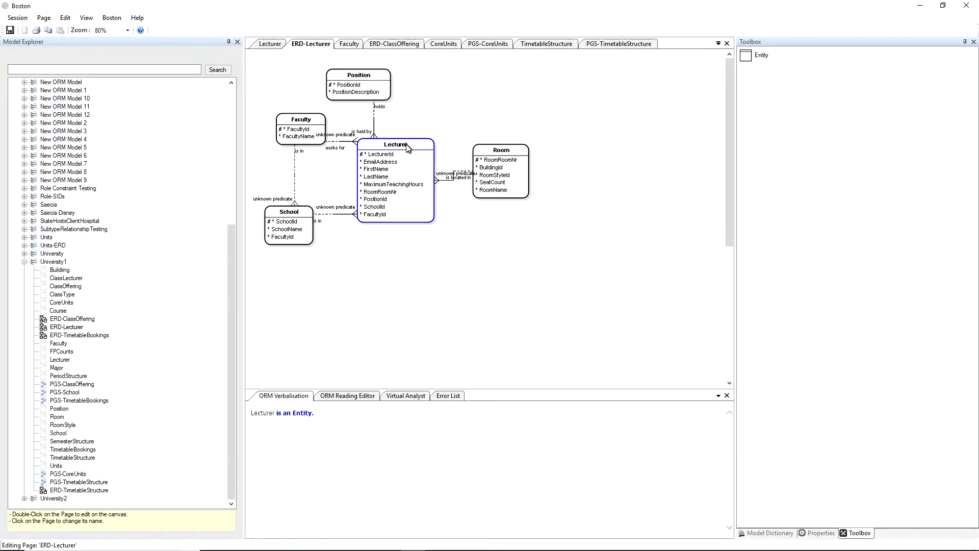
right_click(407, 145)
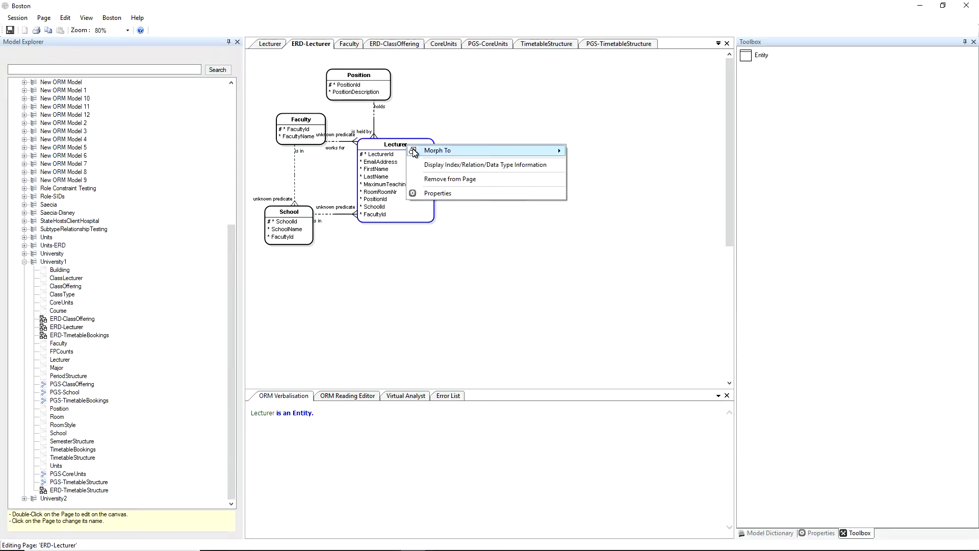
mouse_move(431, 153)
mouse_move(600, 174)
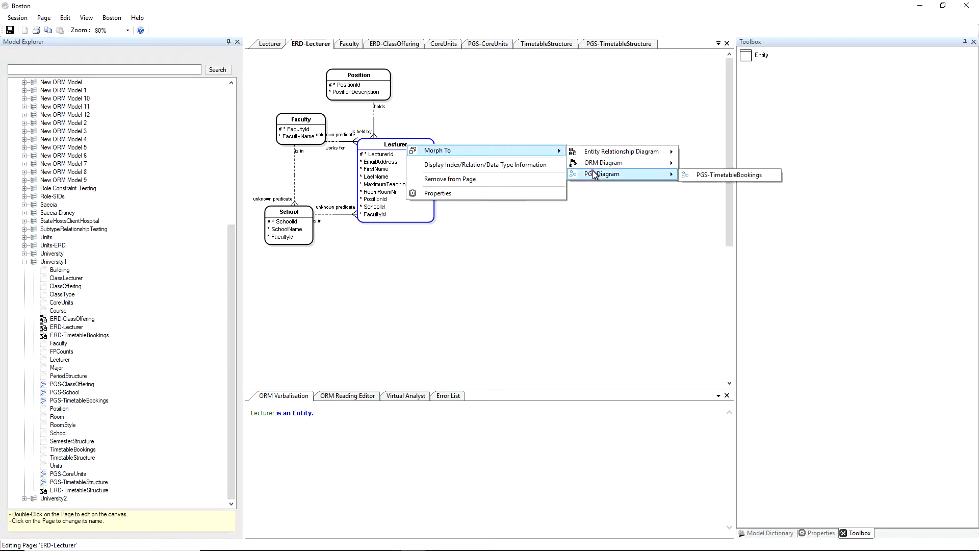
left_click(696, 175)
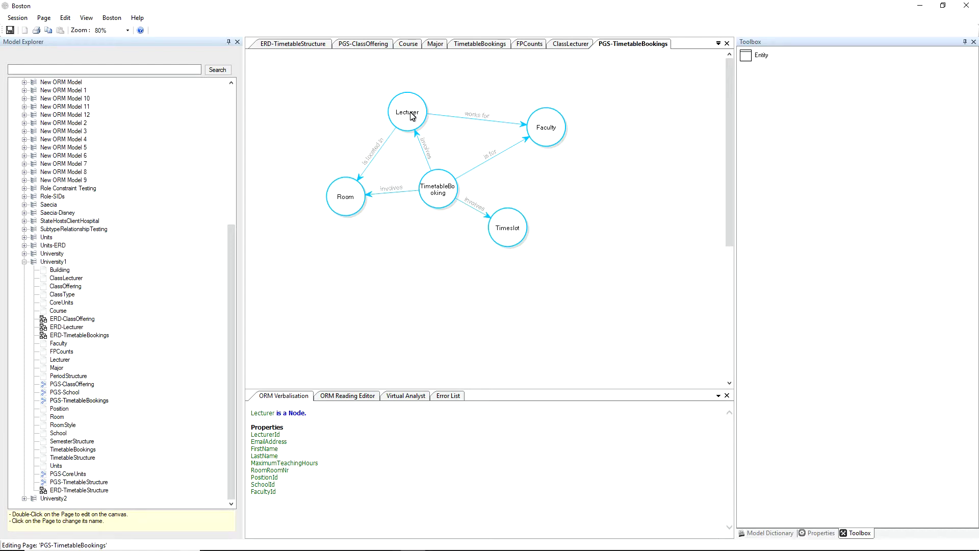
Step: Display the properties of the Faculty node in the property graph schema and close the display
mouse_move(413, 116)
left_click(551, 132)
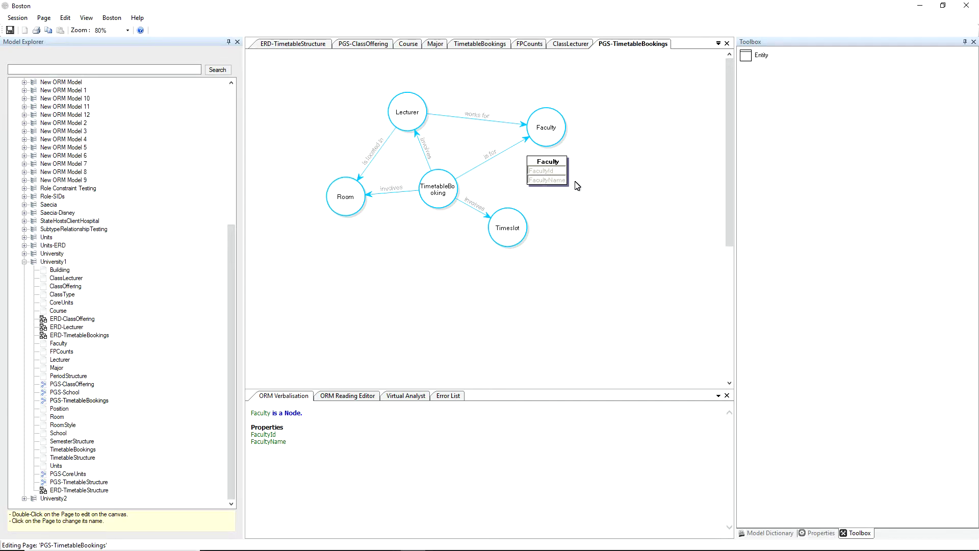
left_click(615, 197)
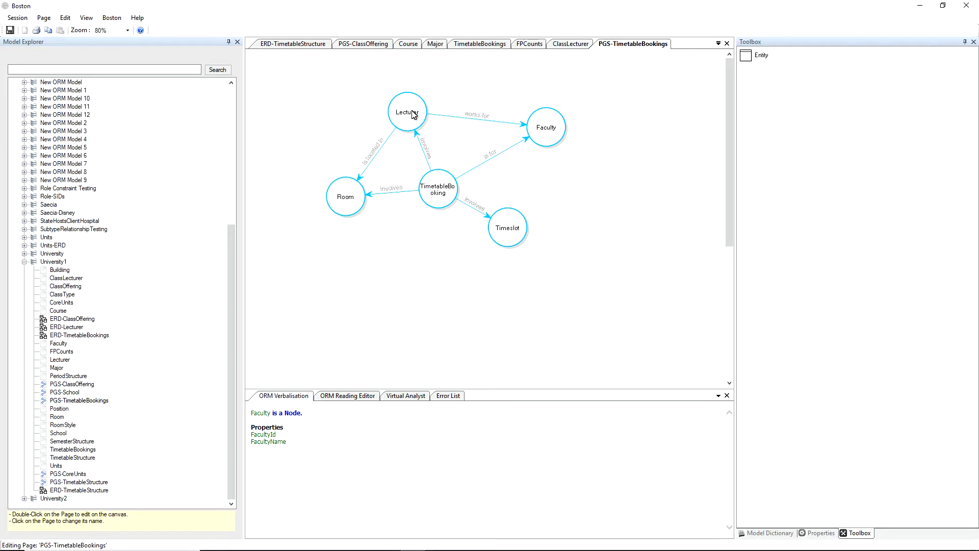
Step: Morph the Lecturer node in the property graph schema back to the TimetableBookings ORM diagram
left_click(412, 113)
right_click(413, 110)
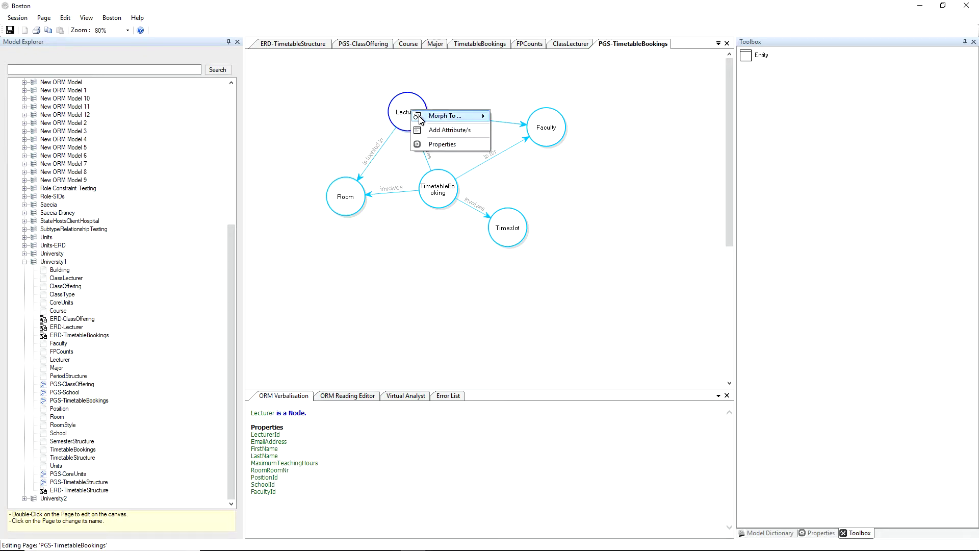
mouse_move(443, 121)
mouse_move(519, 129)
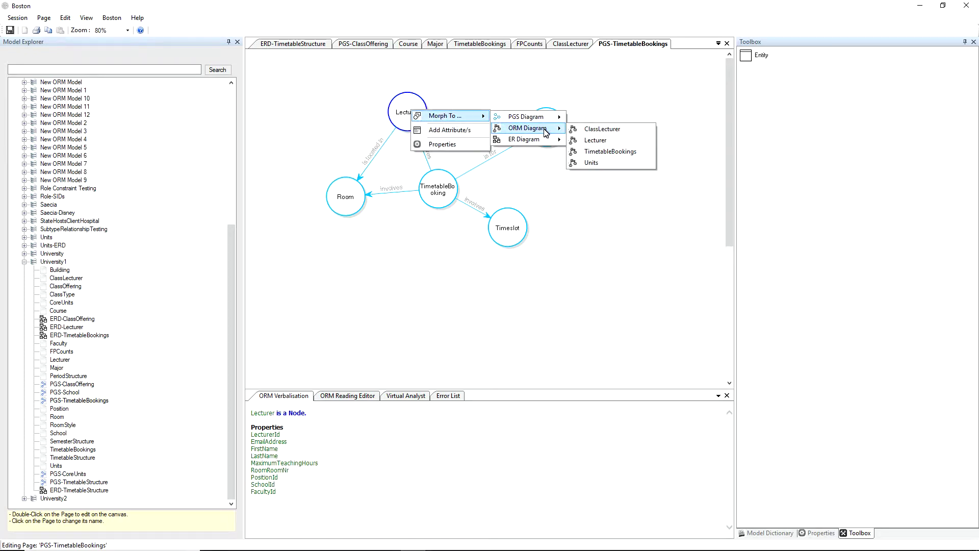
left_click(594, 151)
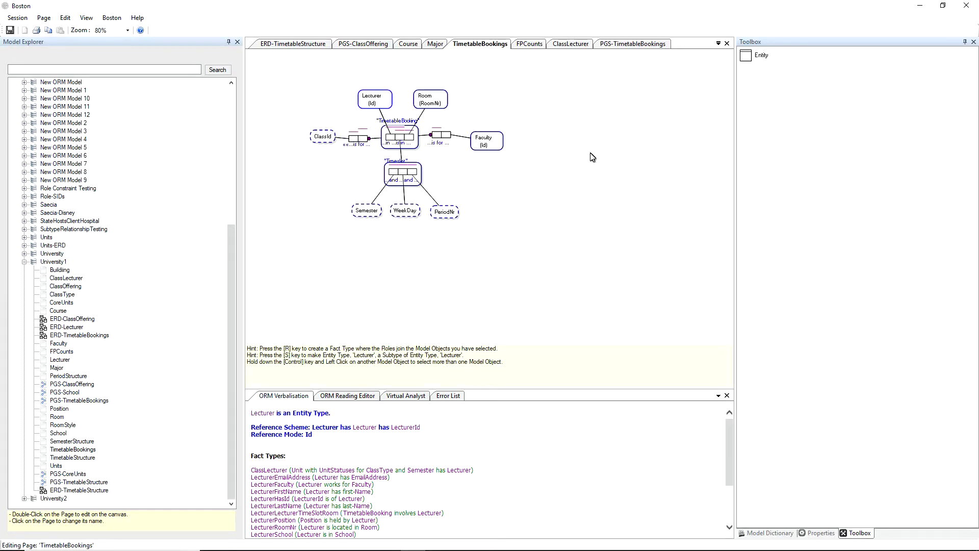
left_click(517, 214)
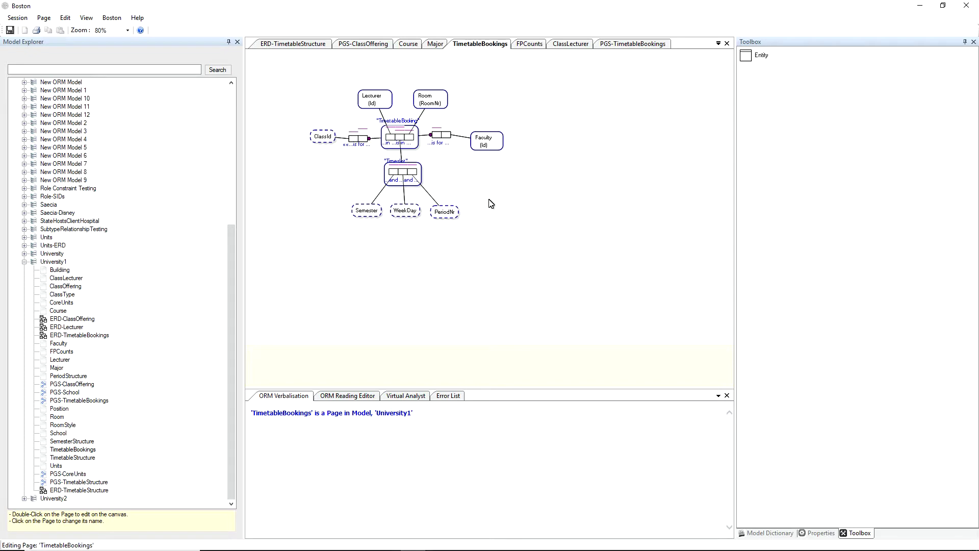
Step: Morph the Lecturer entity type on the TimetableBookings page to the ClassLecturer ORM diagram
left_click(384, 99)
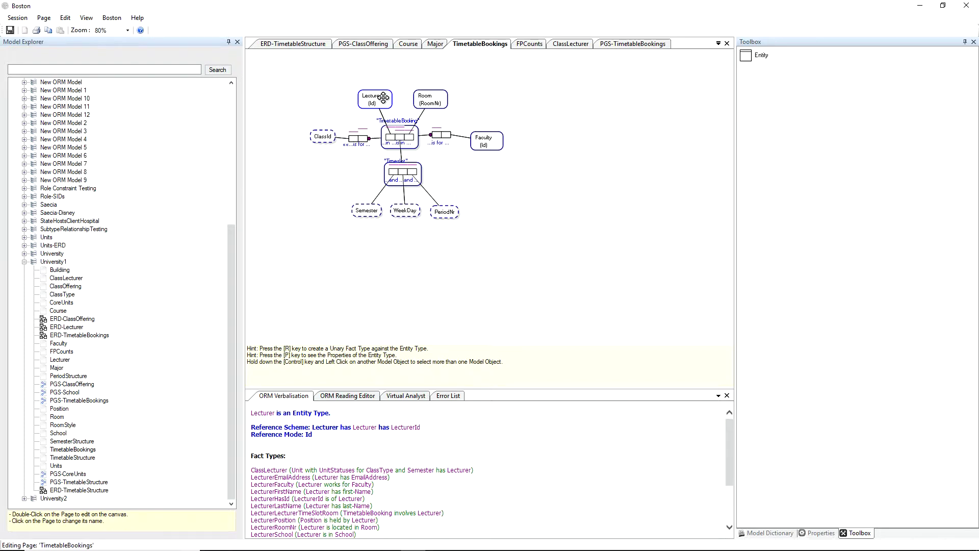
right_click(384, 98)
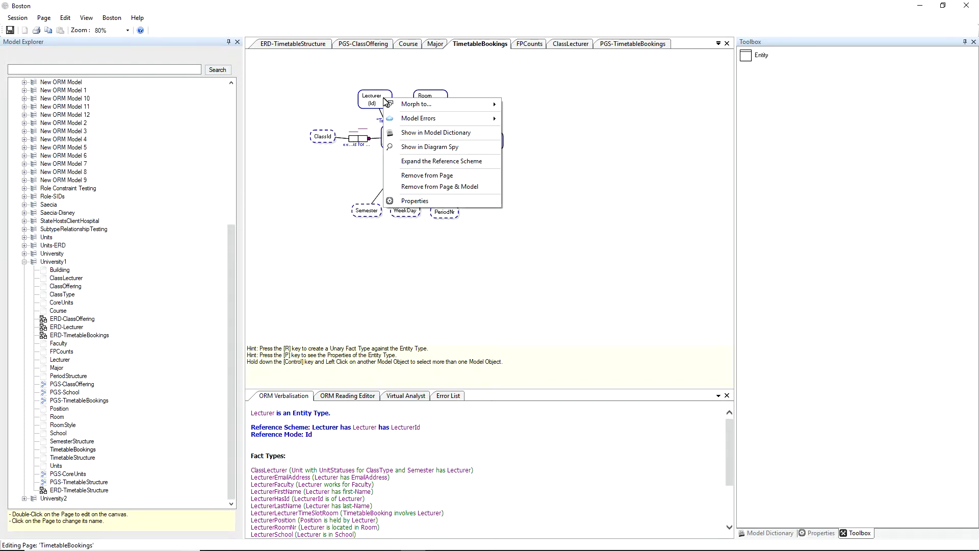
mouse_move(425, 105)
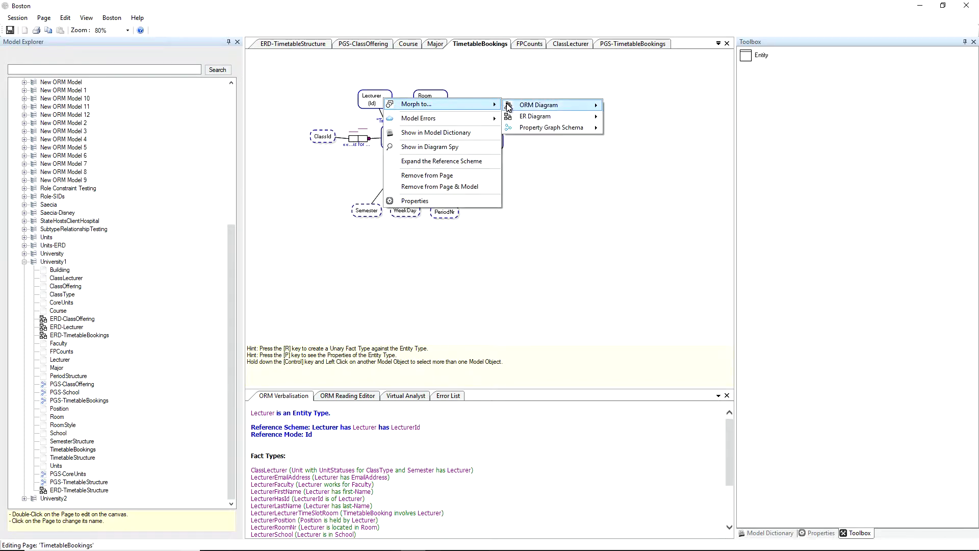
mouse_move(530, 106)
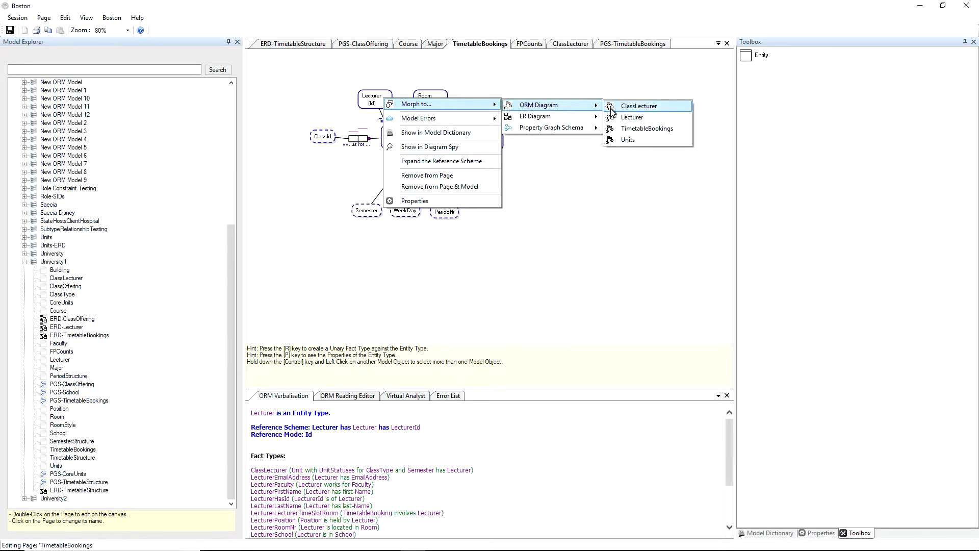
left_click(639, 108)
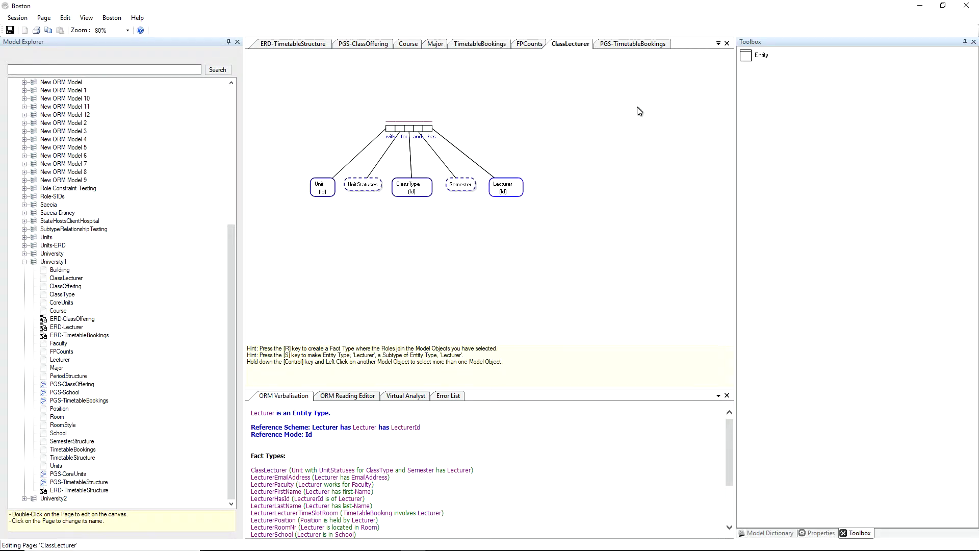
left_click(491, 230)
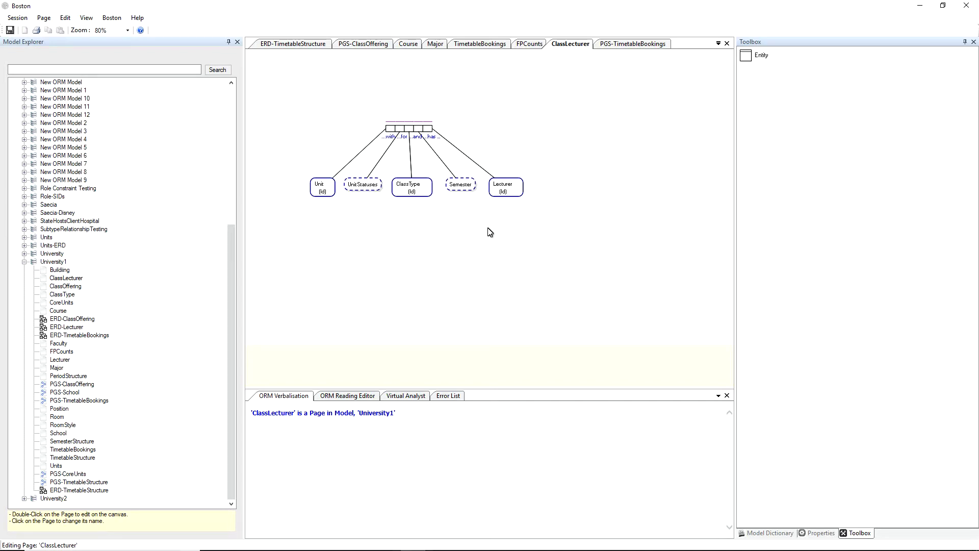
Step: Convert the ClassLecturer page to an Entity Relationship Diagram and acknowledge the new page
right_click(456, 215)
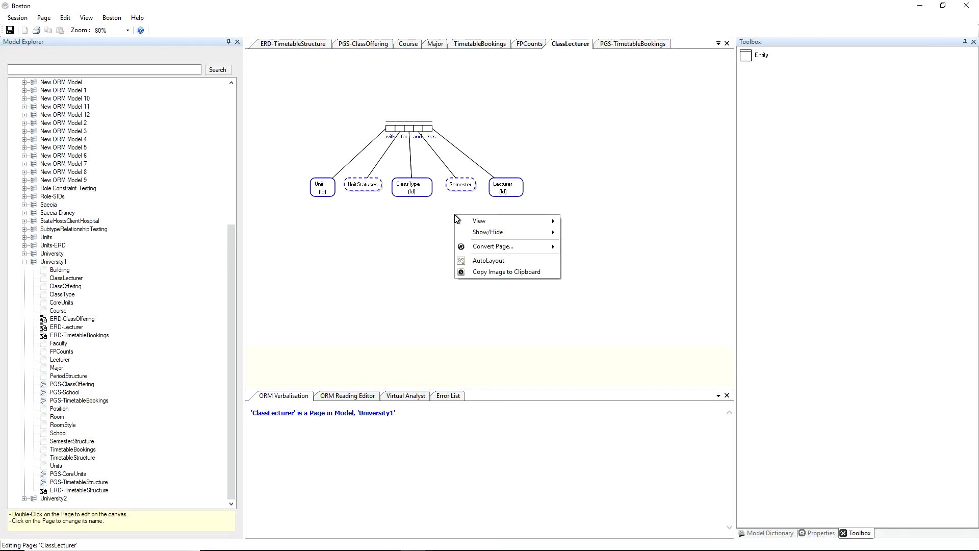
mouse_move(477, 249)
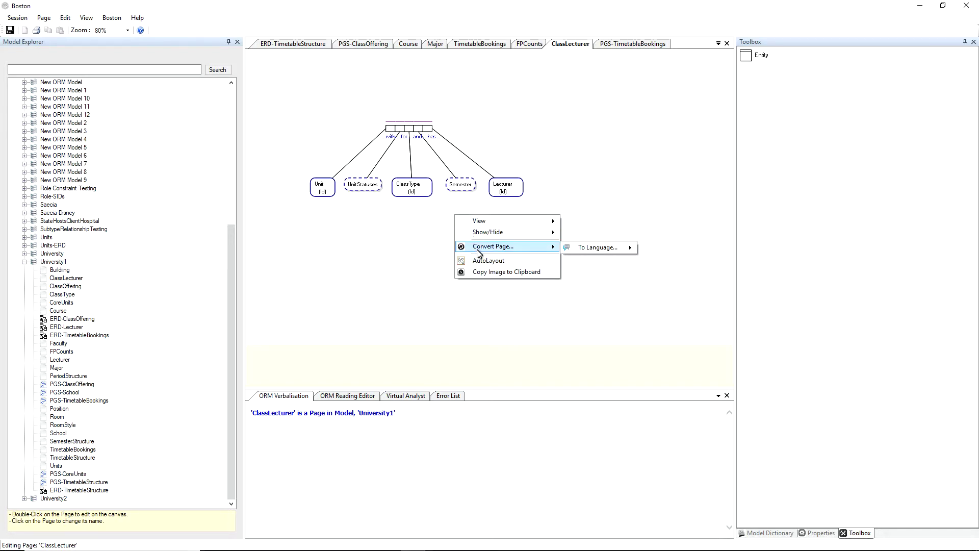
mouse_move(592, 249)
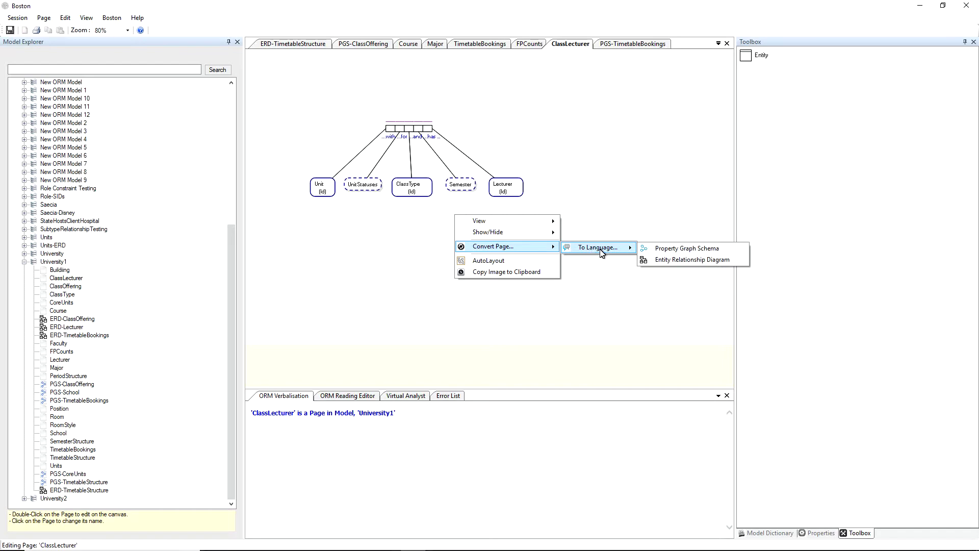
left_click(655, 260)
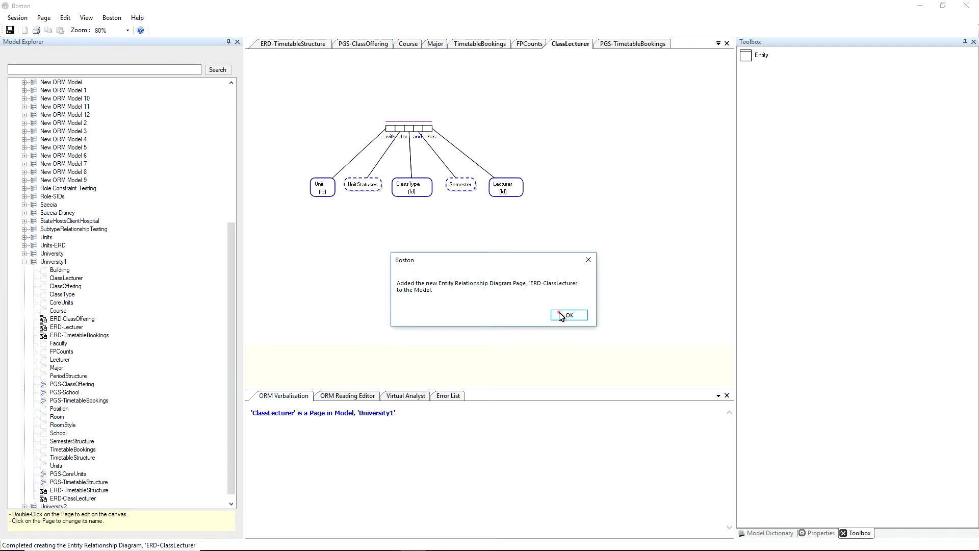
left_click(565, 314)
Step: Open the new ERD-ClassLecturer page of the University1 model
left_click(232, 468)
left_click_drag(232, 467, 232, 473)
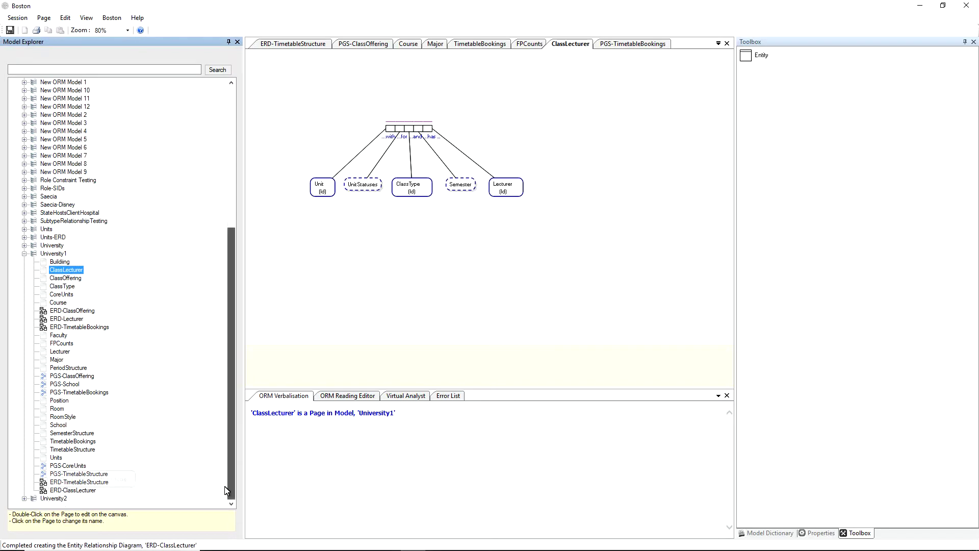
left_click(92, 491)
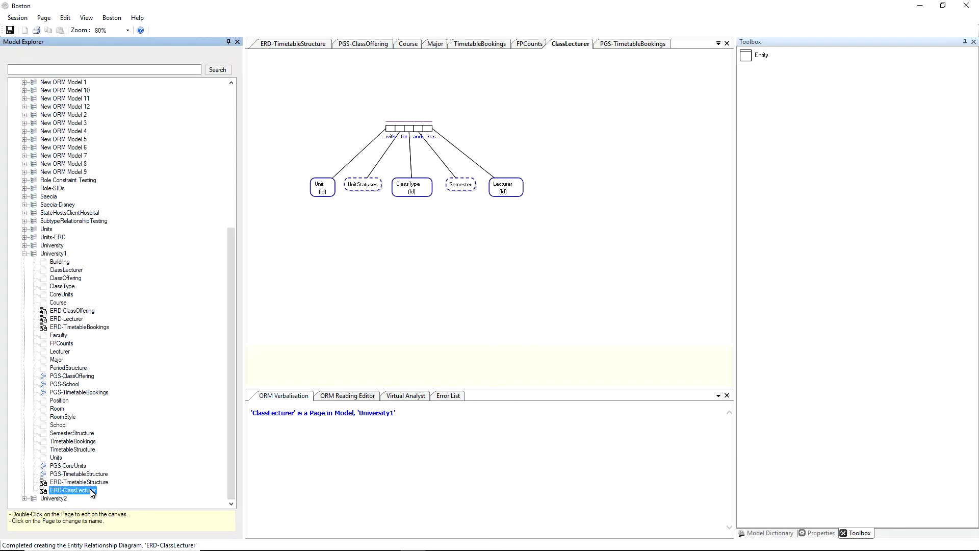
double_click(92, 490)
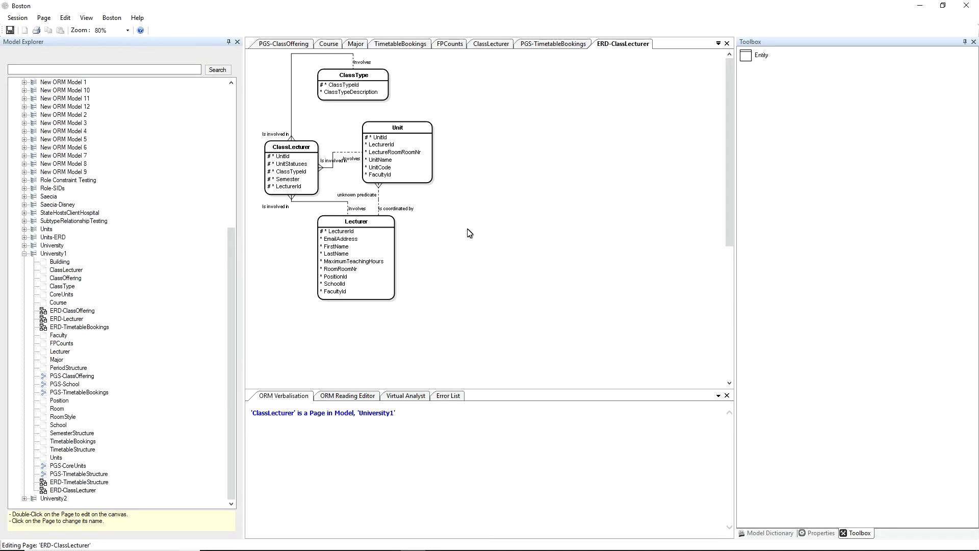
Step: Morph the Lecturer entity in ERD-ClassLecturer back to the ClassLecturer ORM diagram
left_click(373, 225)
right_click(374, 225)
mouse_move(400, 228)
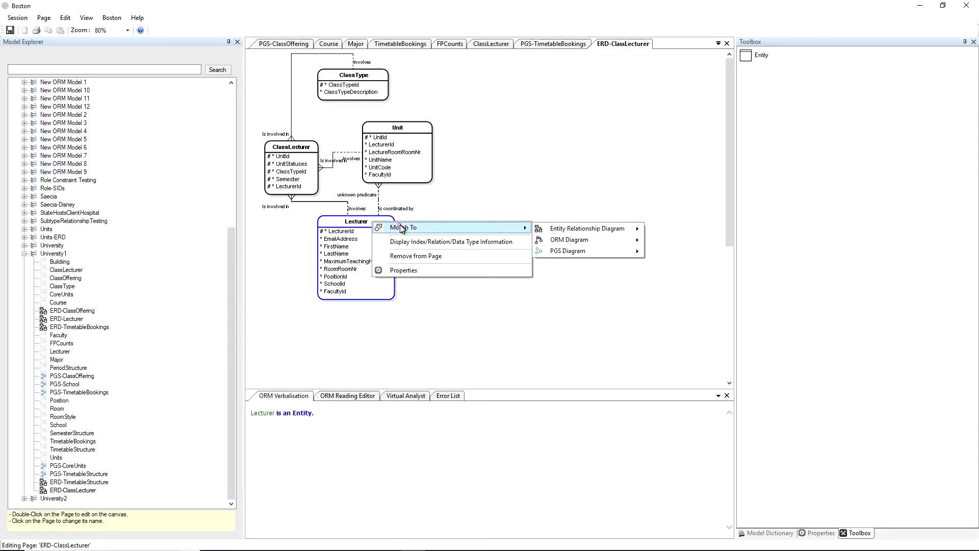
mouse_move(541, 239)
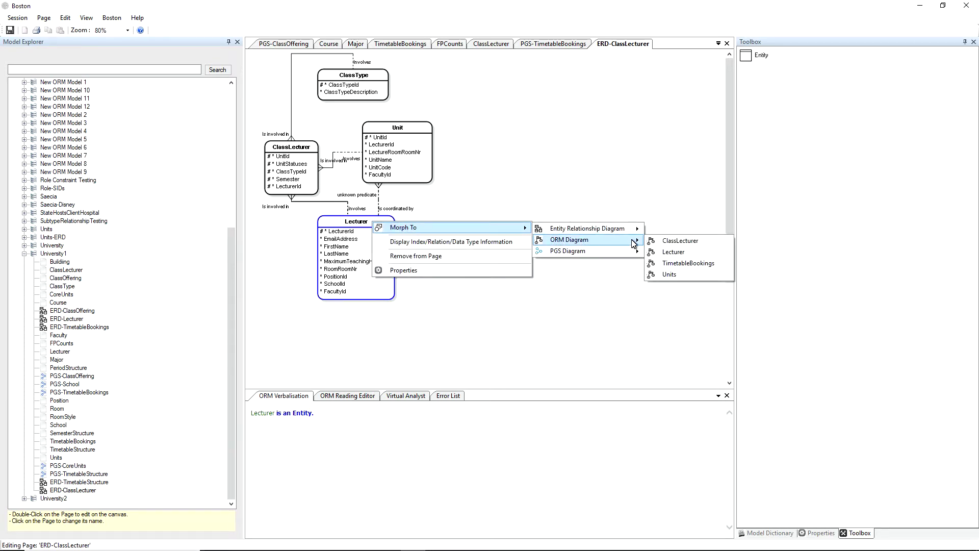
left_click(670, 252)
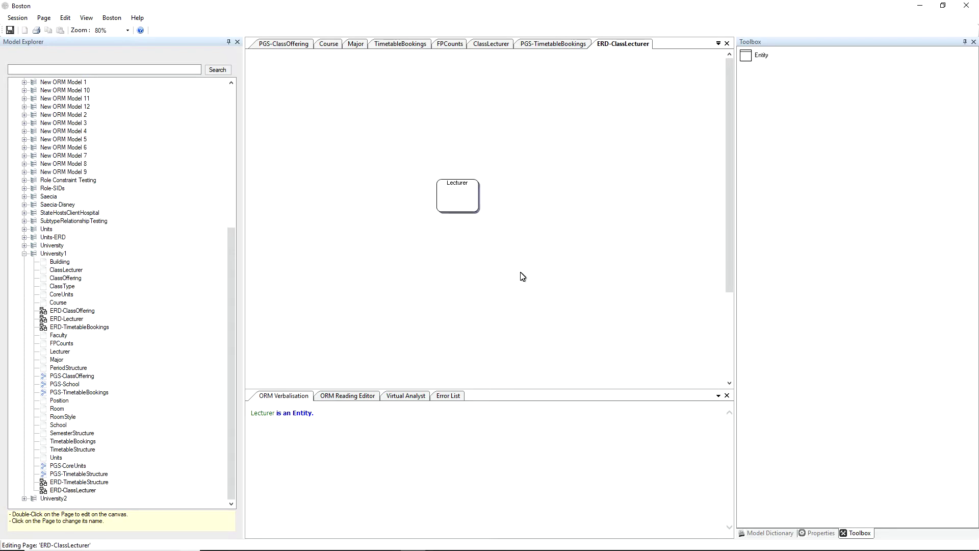
Step: Convert the ClassLecturer page to a Property Graph Schema and acknowledge the new page
right_click(479, 232)
mouse_move(513, 262)
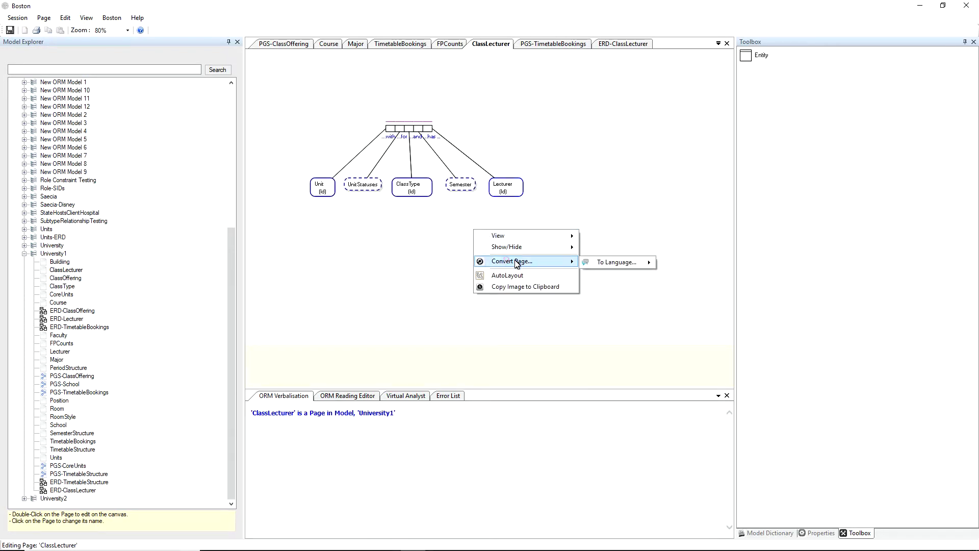
mouse_move(639, 269)
left_click(677, 262)
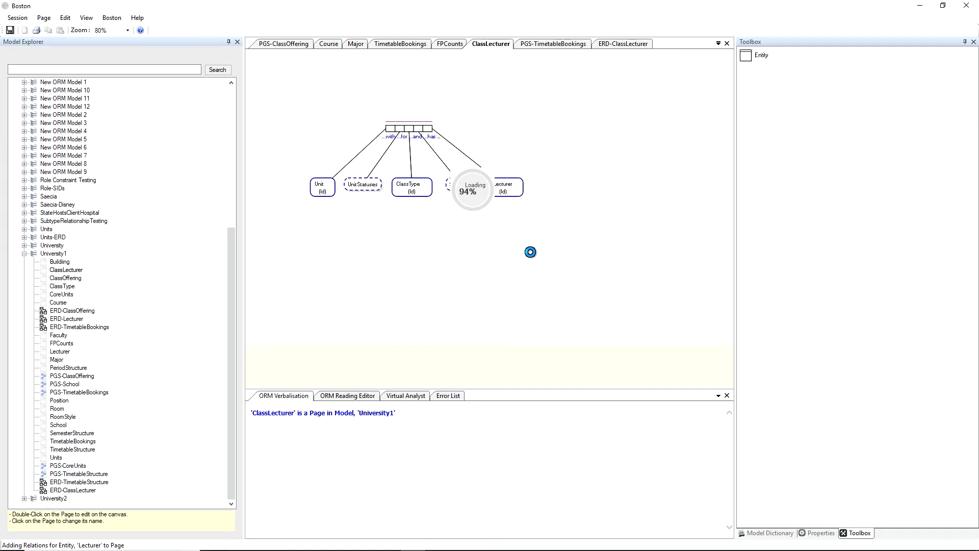
left_click(561, 314)
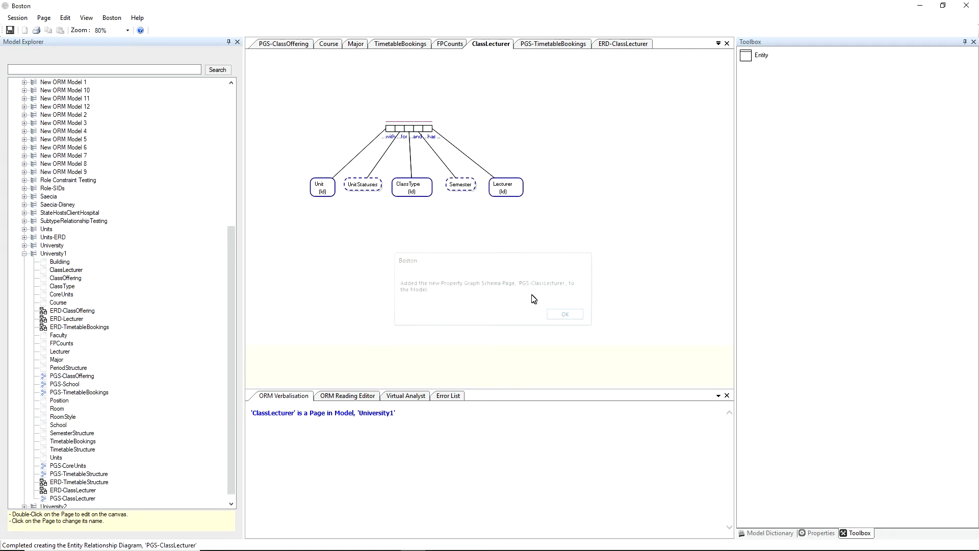
Step: Morph the Lecturer entity type to the PGS-ClassLecturer property graph schema and move its Lecturer node lower, away from the Unit and ClassLecturer nodes
left_click(506, 190)
right_click(507, 190)
mouse_move(587, 194)
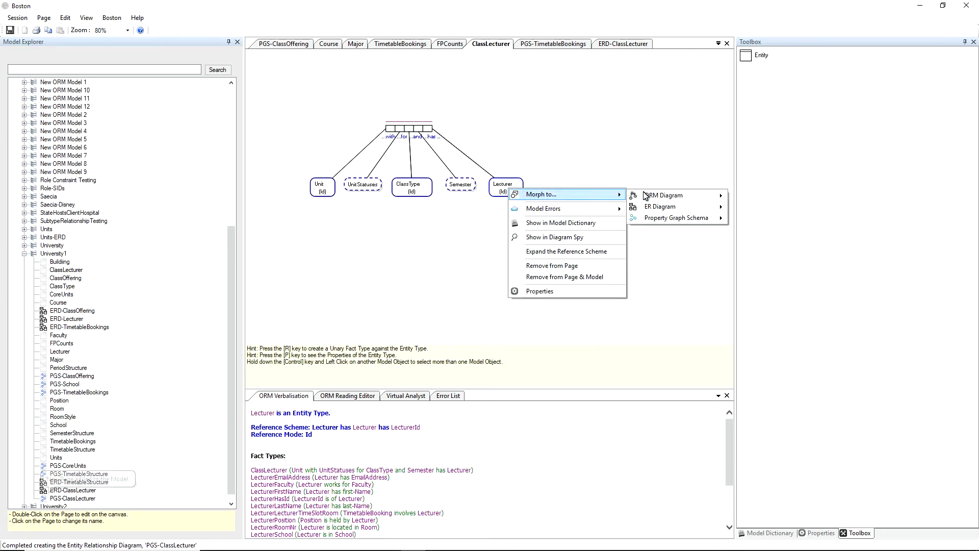
mouse_move(678, 218)
left_click(750, 220)
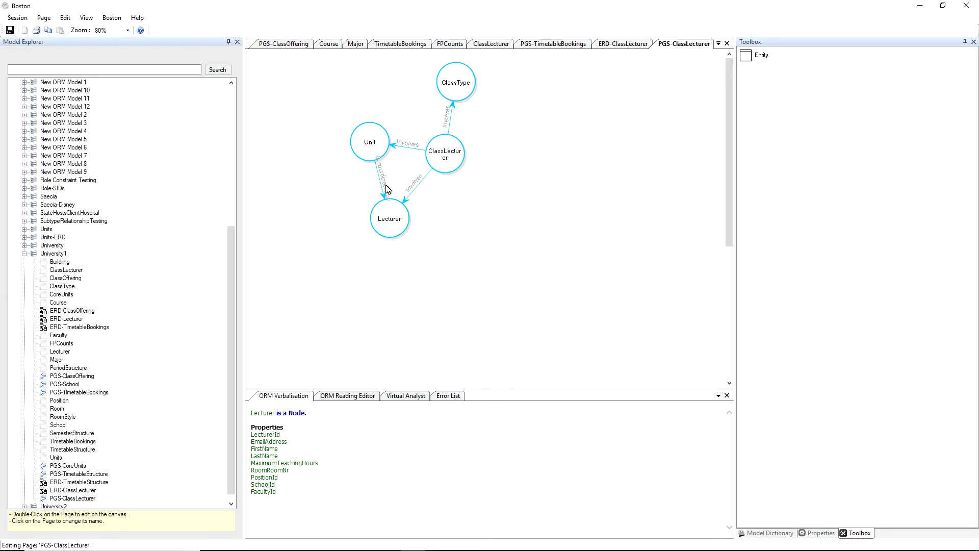
left_click_drag(390, 225, 415, 273)
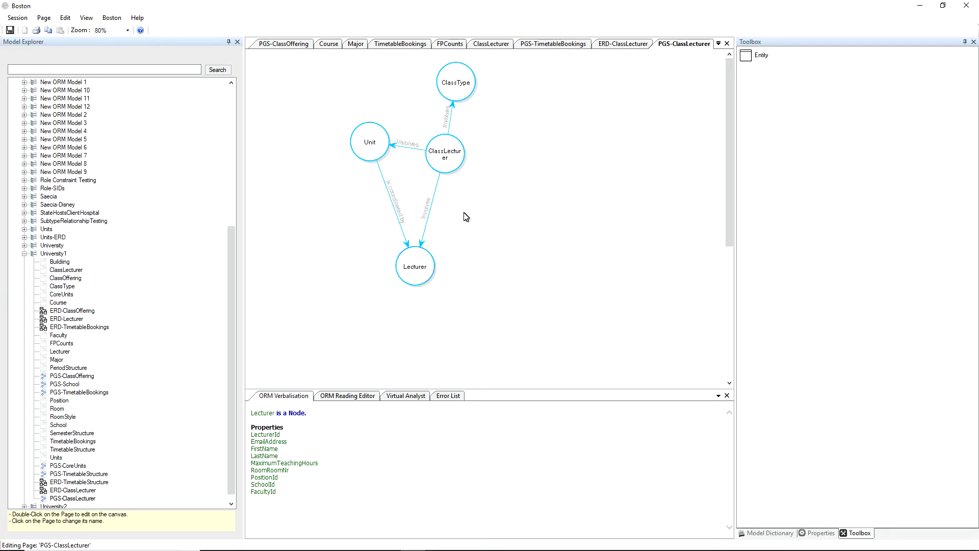